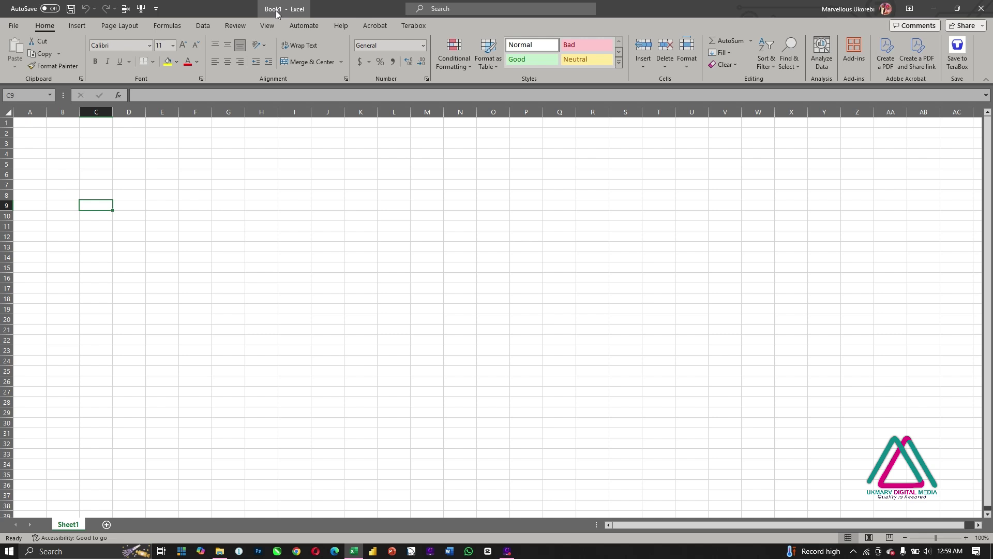
Step: With cell E8 selected, bring up the Save this file dialog for the blank Book1 workbook
click(171, 198)
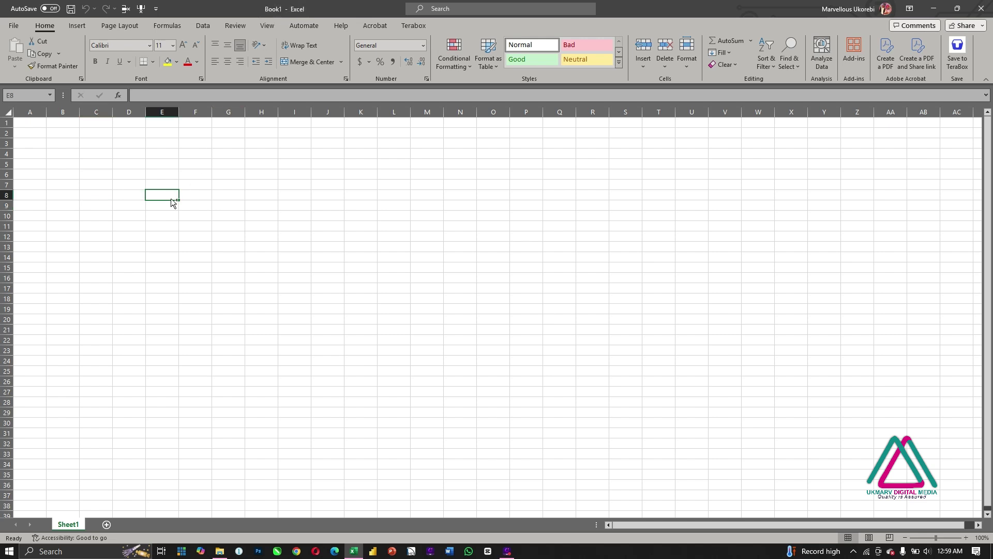
key(ctrl+s)
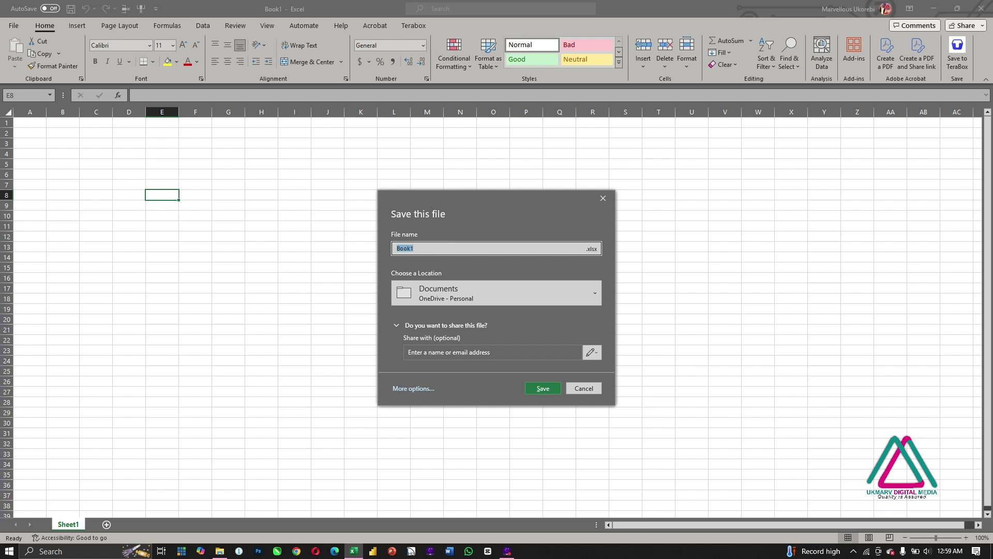
Step: Save the blank workbook as 'Tutorial' in the Desktop folder
text(Tutorial)
click(410, 389)
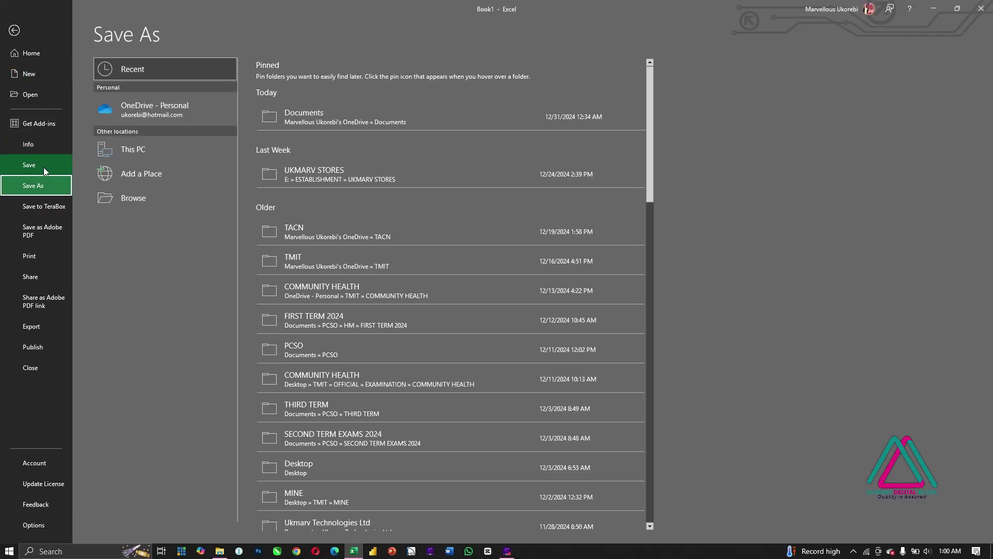
click(157, 200)
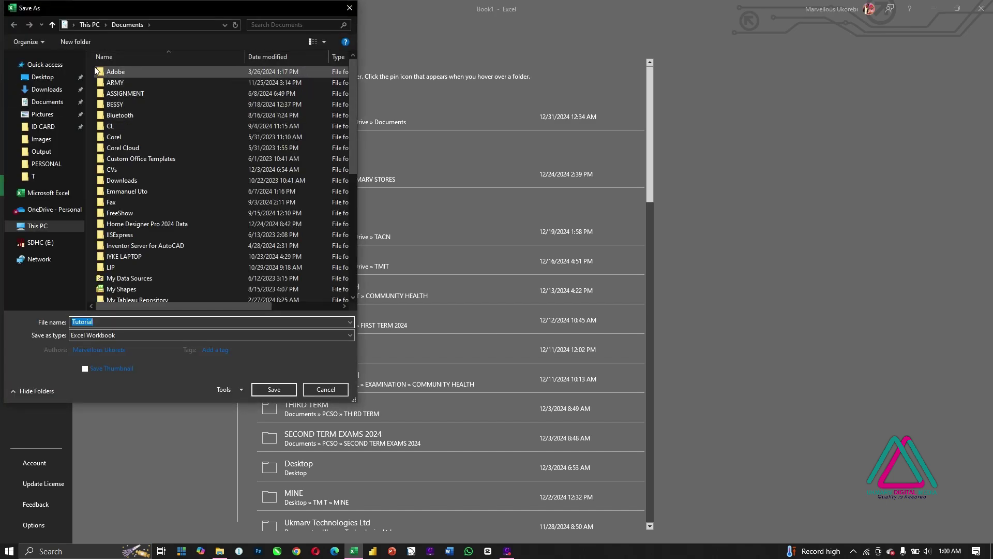
click(42, 76)
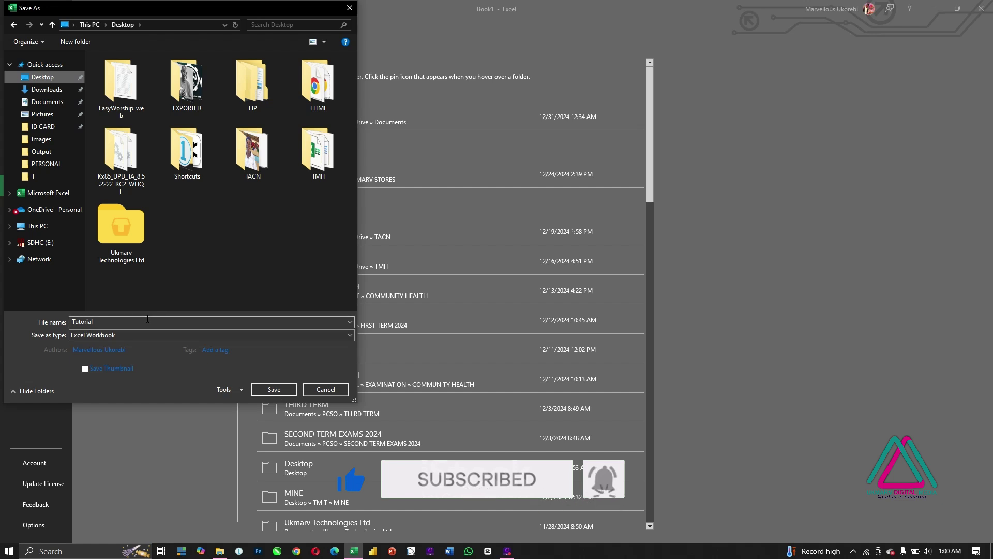
click(287, 387)
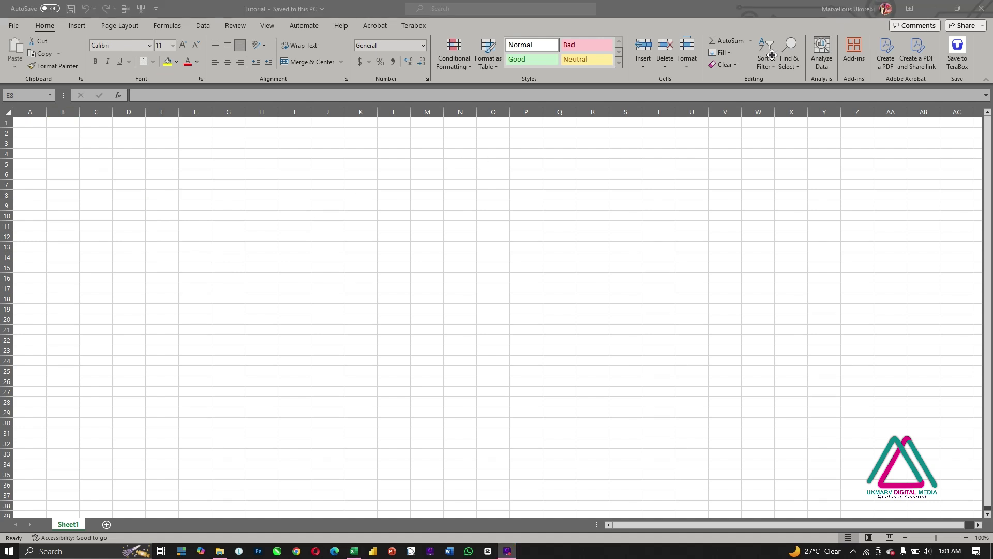
click(934, 11)
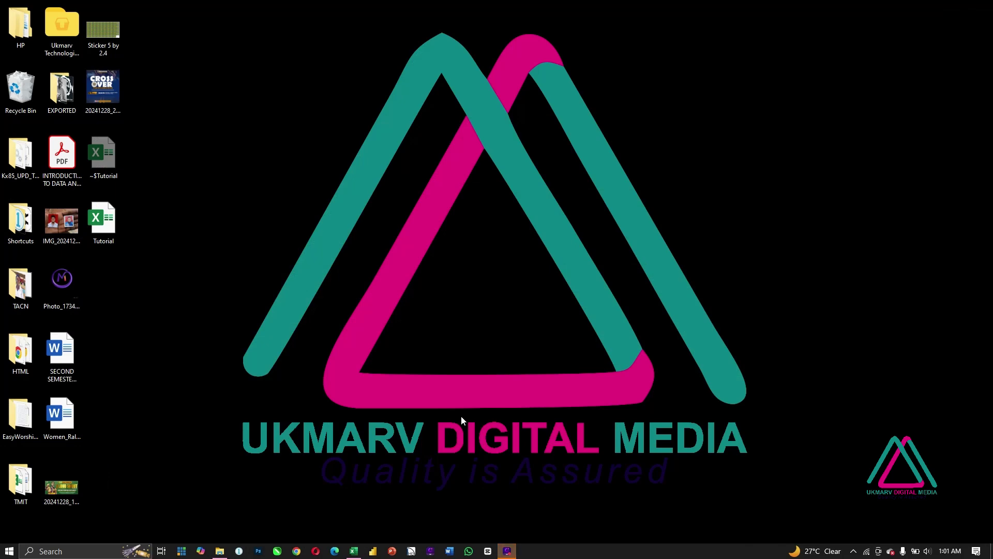
click(357, 553)
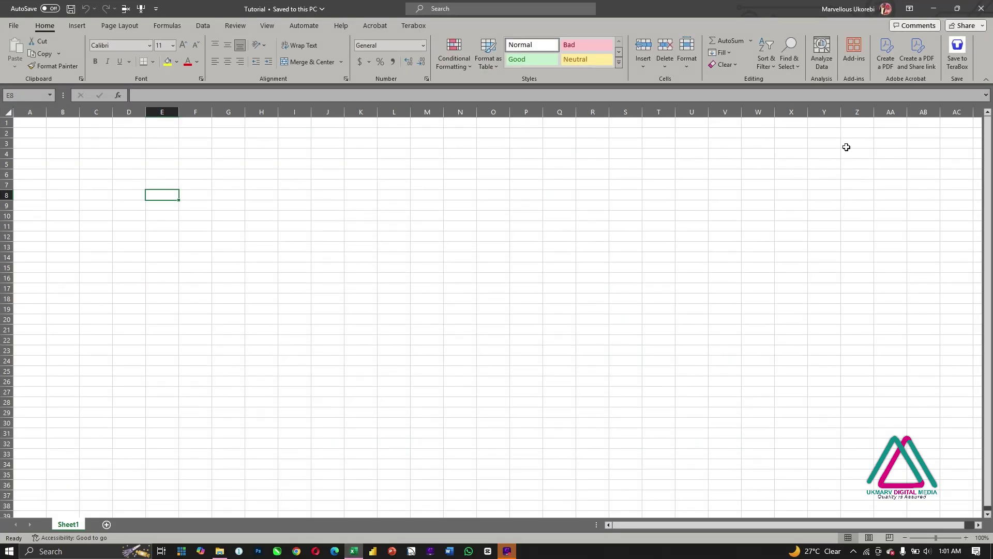
click(957, 8)
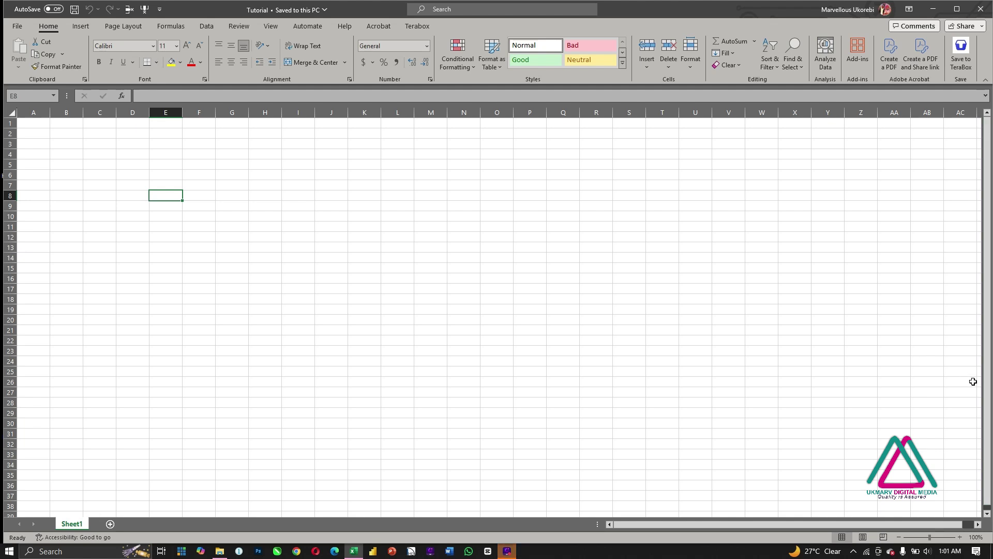
click(956, 10)
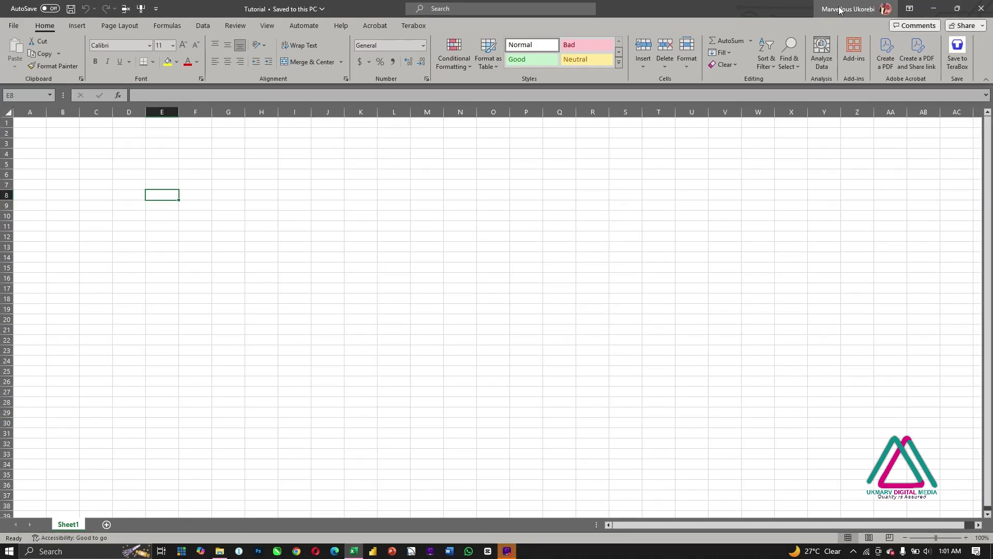
drag(777, 9, 695, 94)
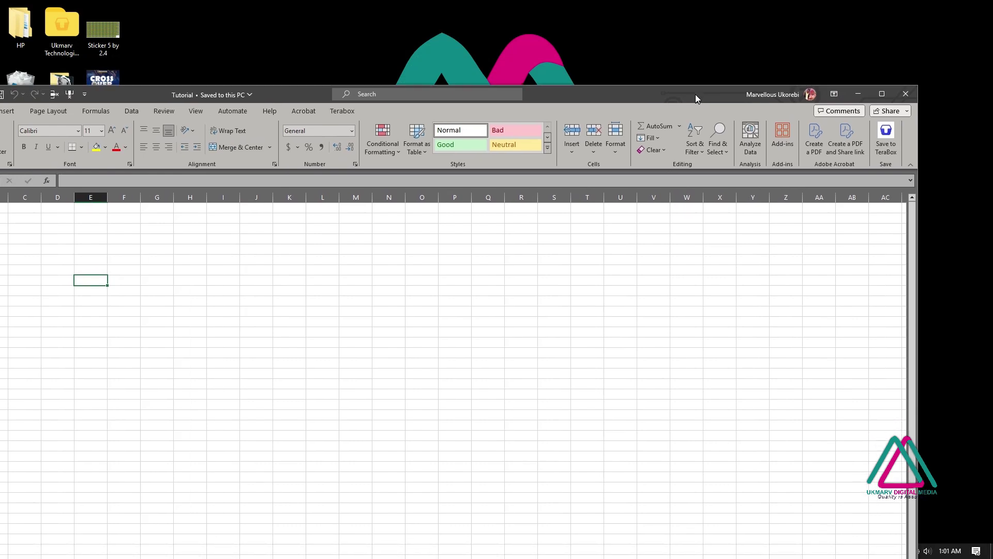
drag(917, 150, 429, 150)
drag(200, 96, 485, 55)
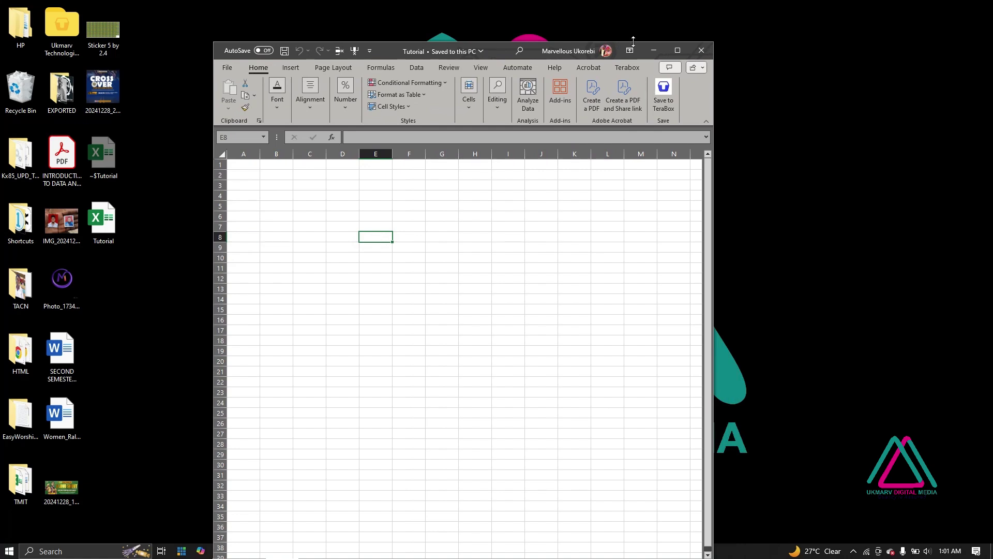
click(678, 50)
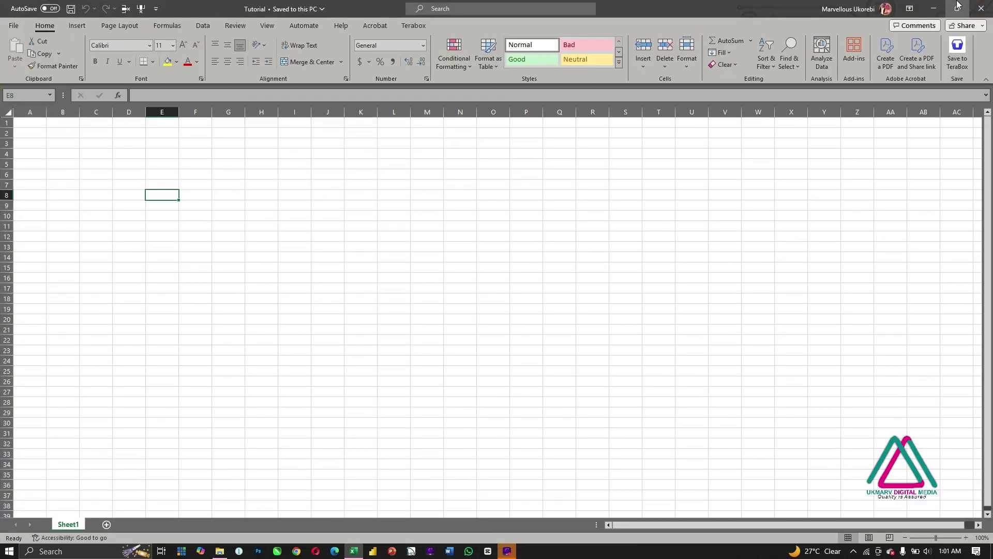
click(958, 9)
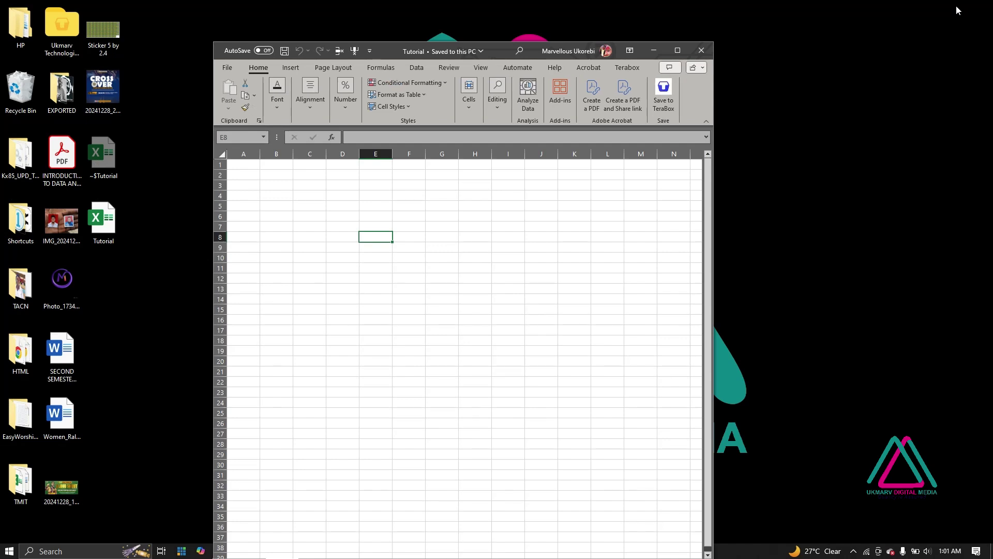
click(677, 49)
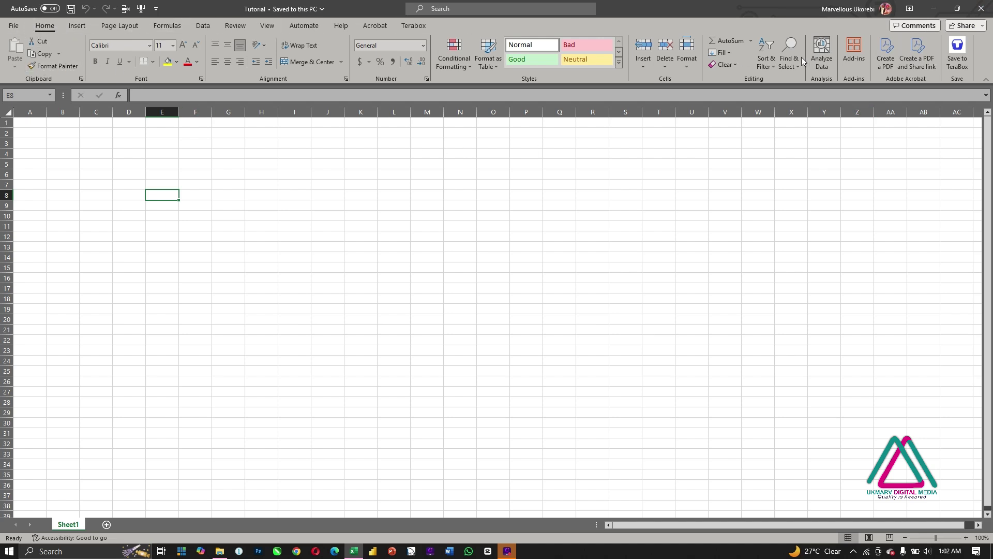
click(712, 69)
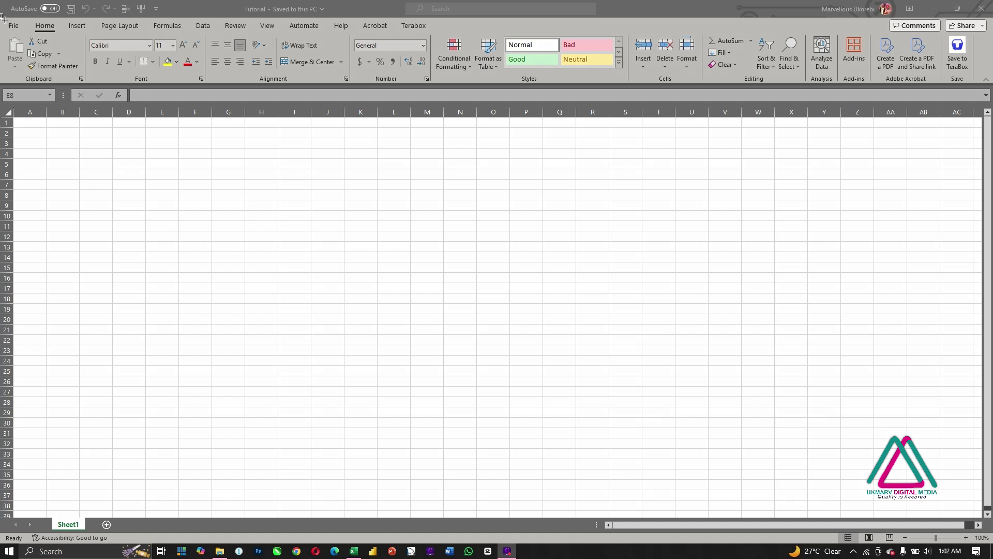
mouse_move(5, 20)
mouse_down()
mouse_move(67, 42)
mouse_move(212, 17)
mouse_move(388, 7)
mouse_move(441, 35)
mouse_up()
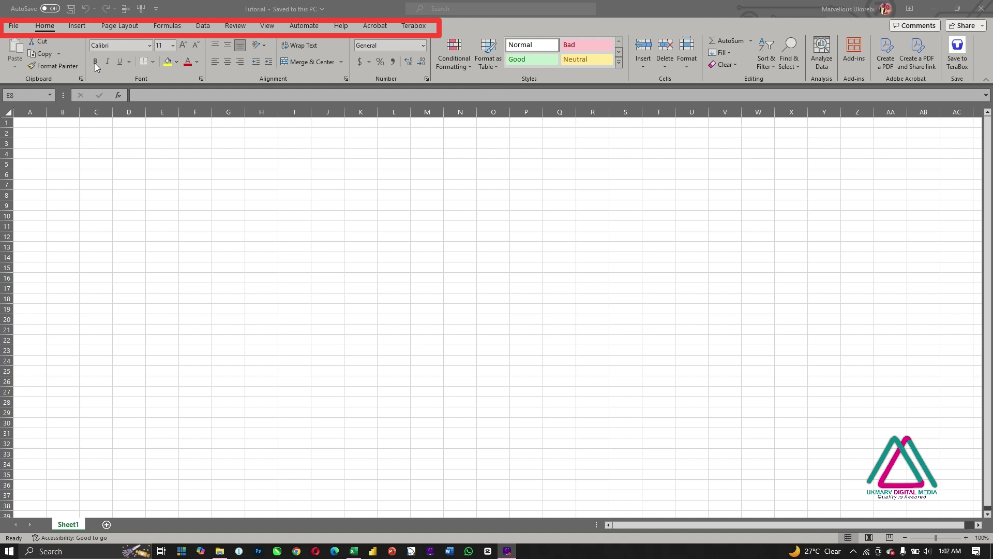
Step: Enter MARVELLOUS in A2 and move UKOREBI into B2
click(32, 130)
click(32, 130)
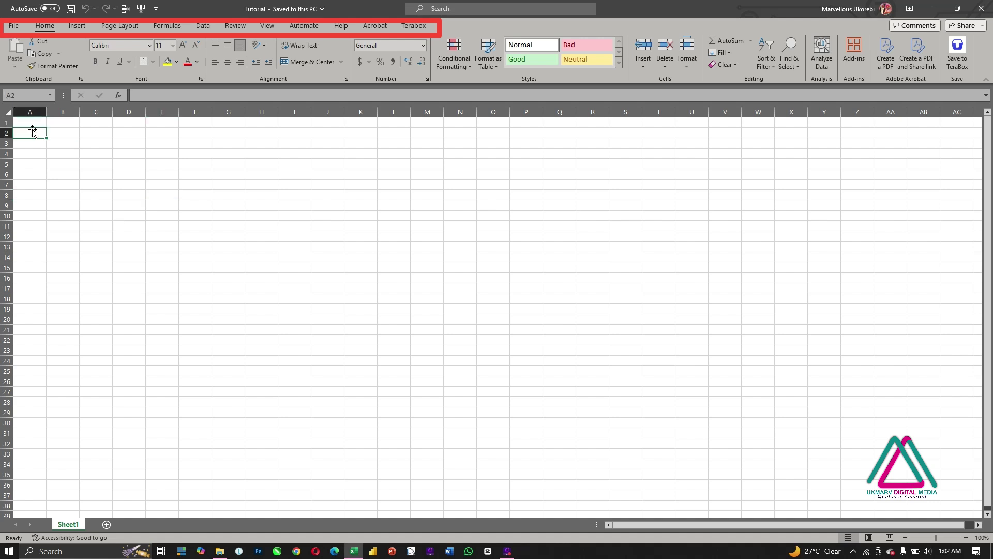
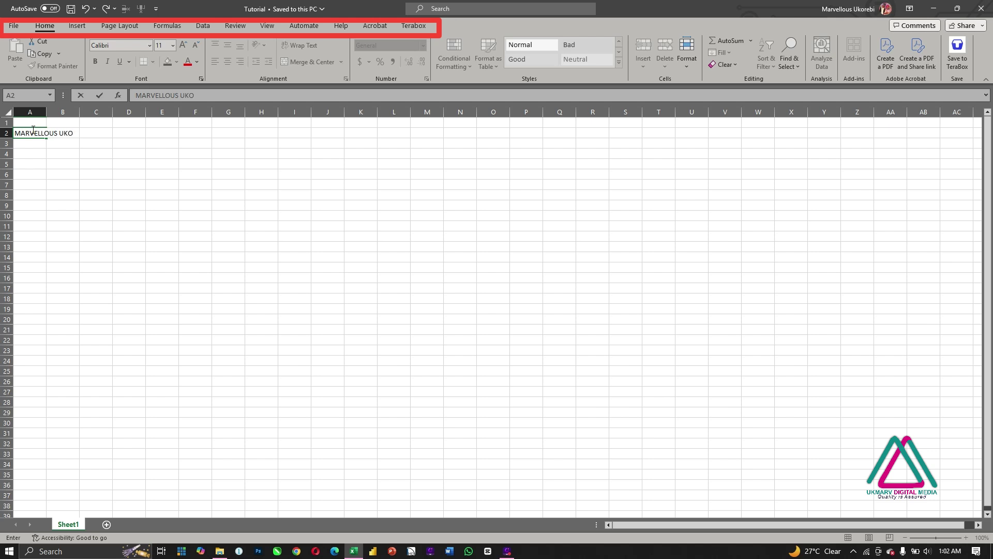
double_click(60, 136)
key(ctrl+c)
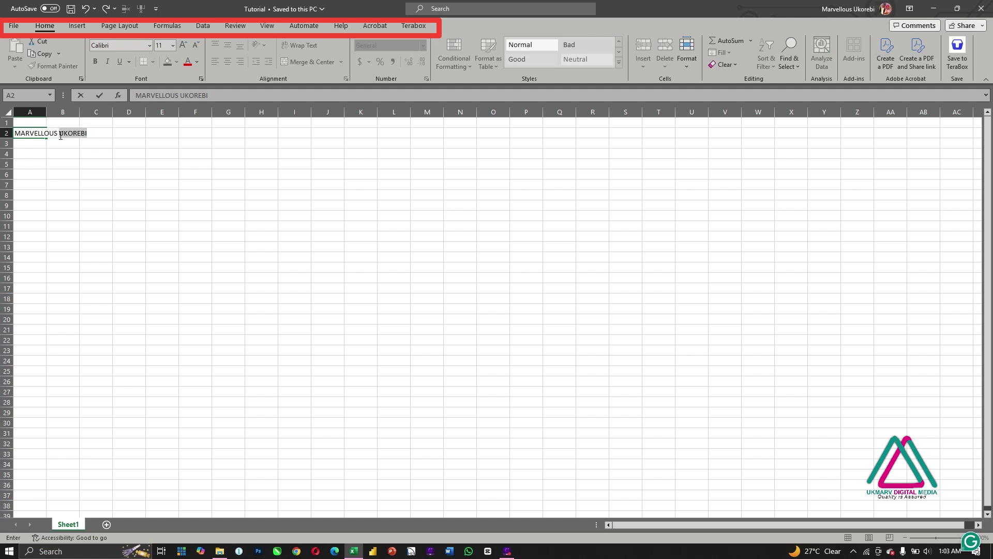
key(BackSpace)
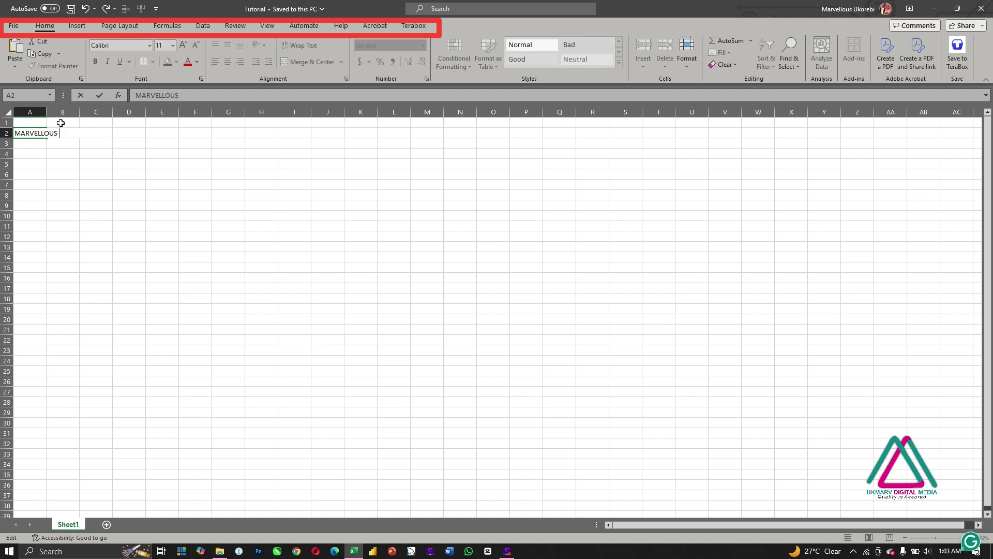
key(Tab)
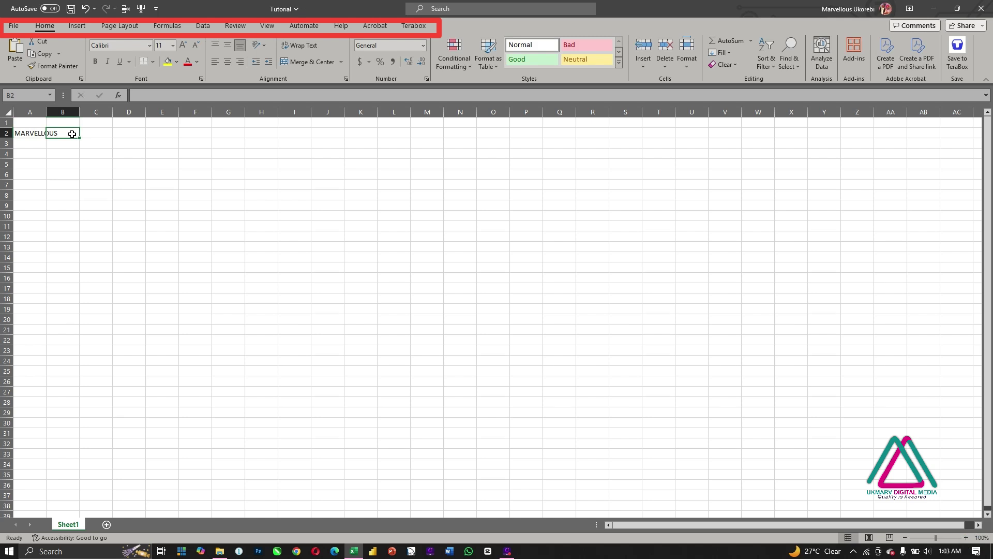
key(ctrl+v)
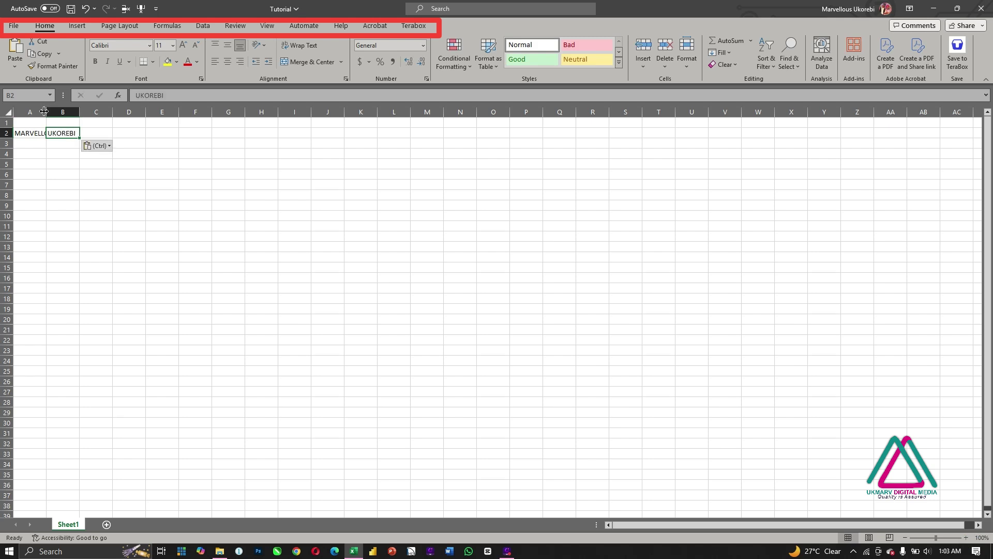
Step: Autofit column A to show MARVELLOUS fully, then select A2:B2
double_click(44, 112)
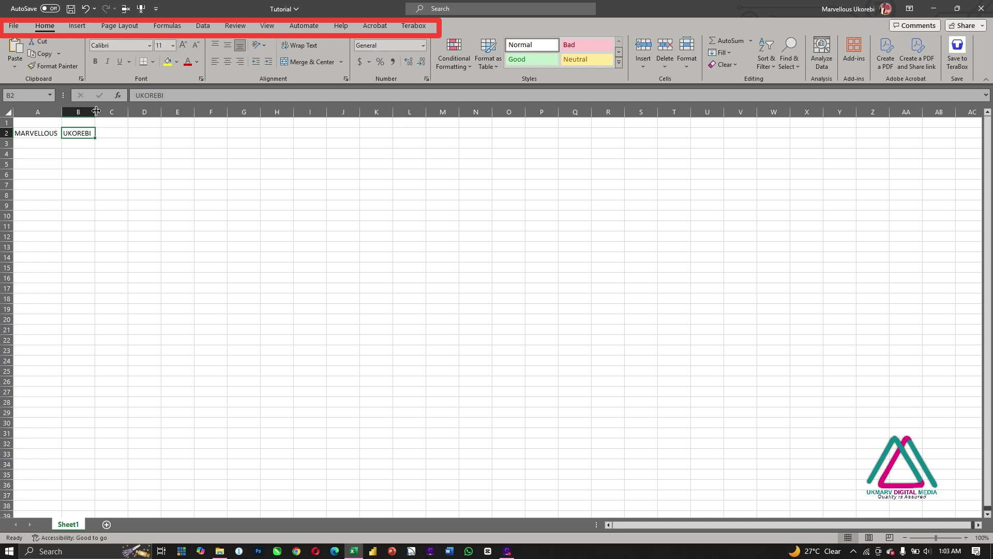
click(99, 163)
click(20, 131)
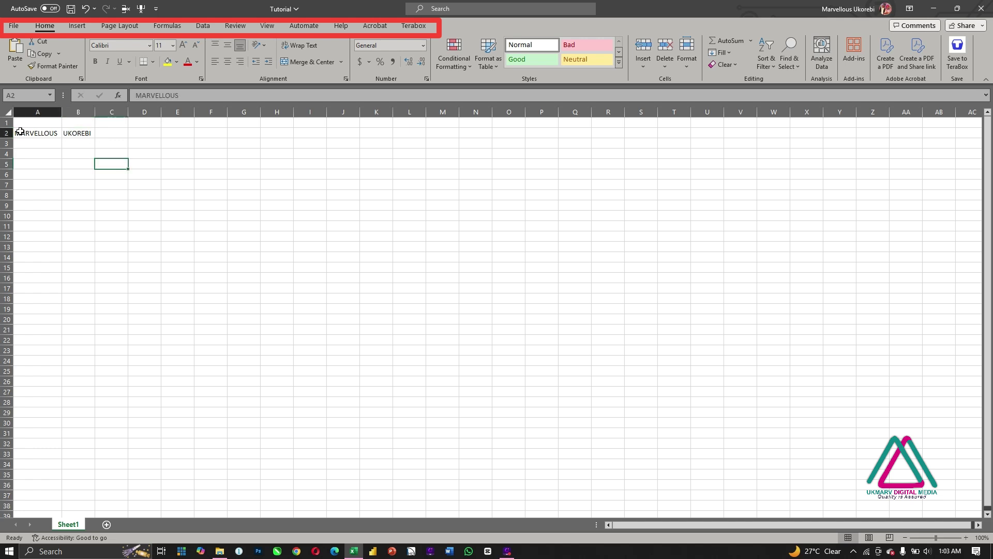
drag(19, 131, 89, 133)
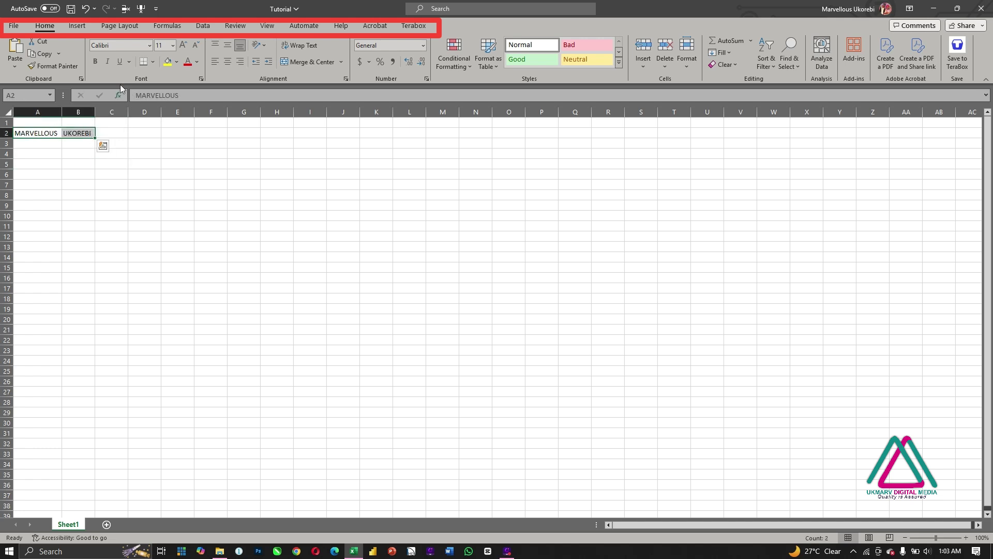
click(95, 63)
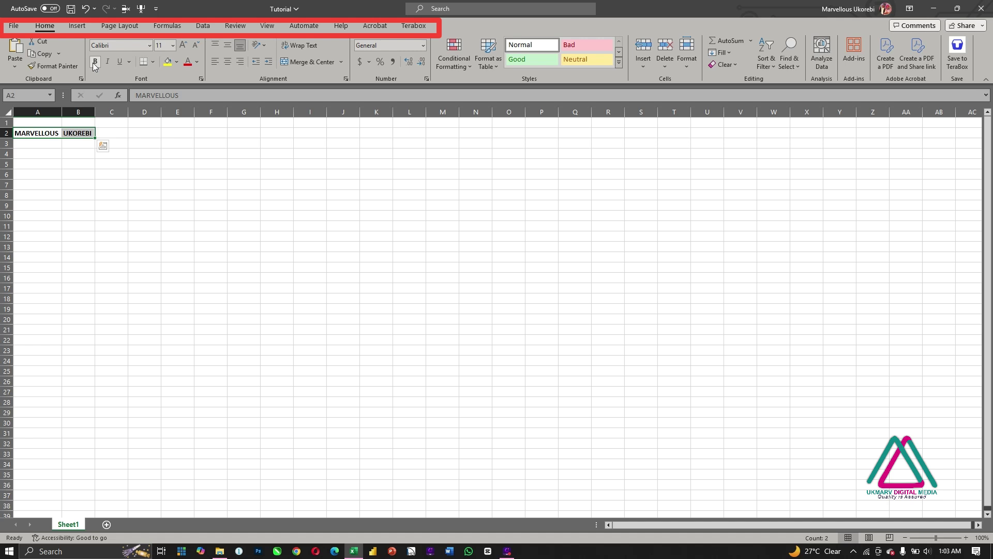
click(77, 27)
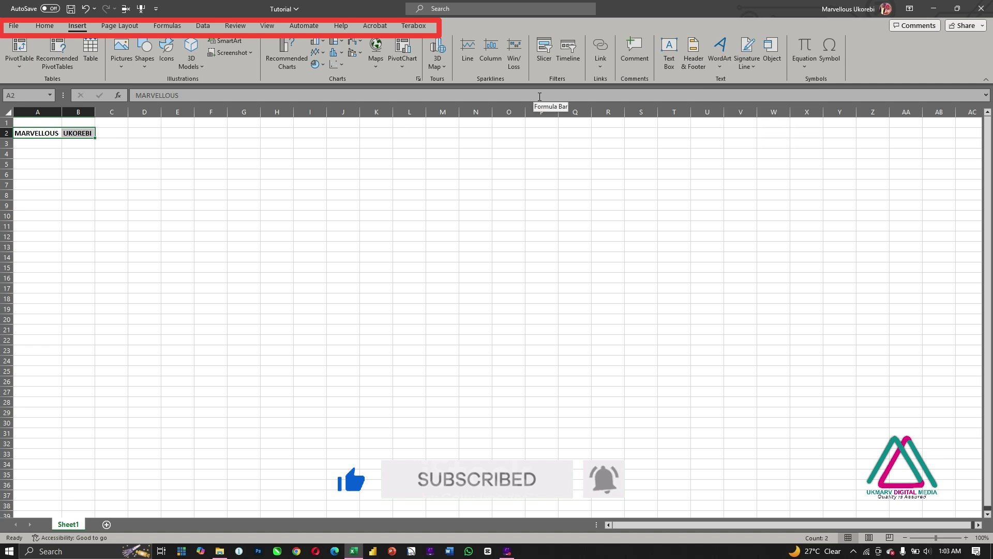
click(112, 28)
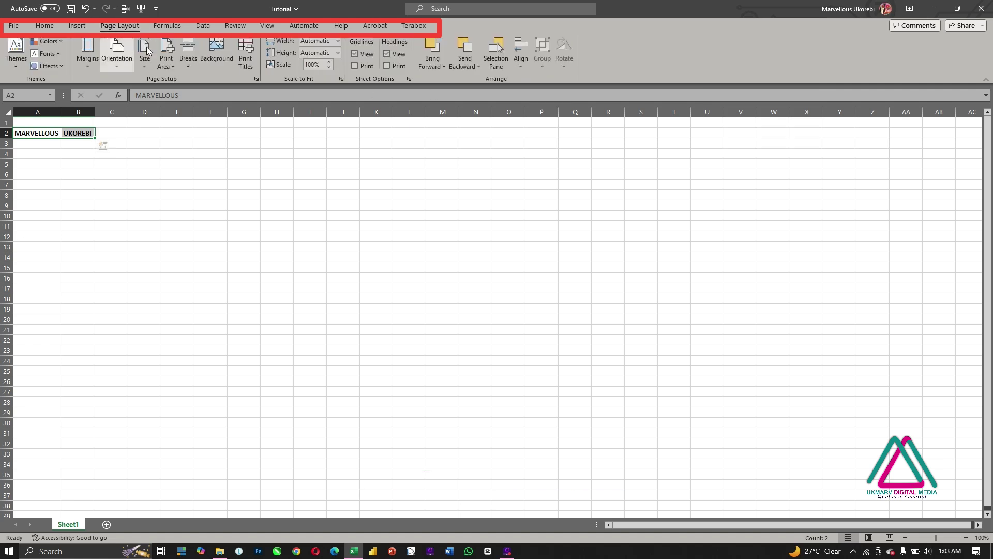
click(116, 68)
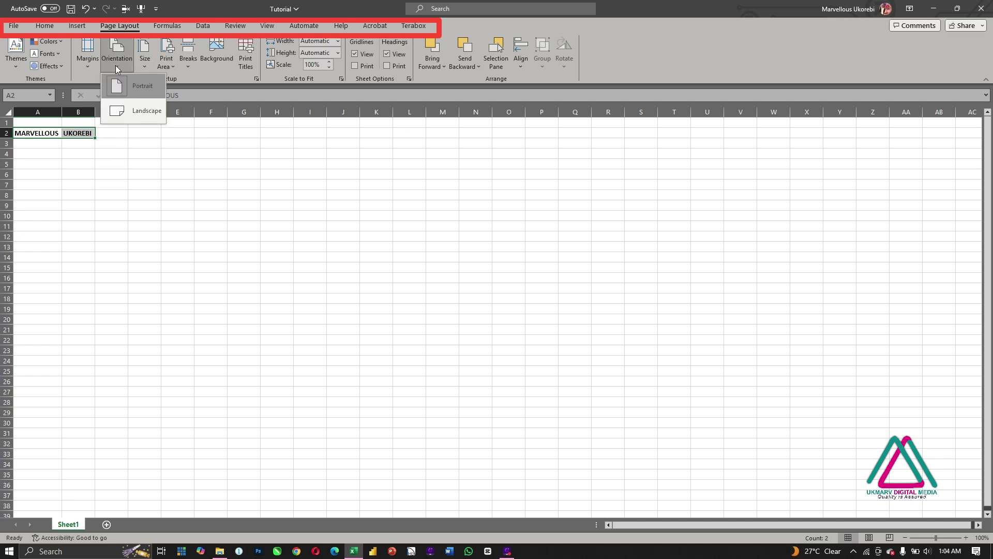
click(147, 57)
click(165, 58)
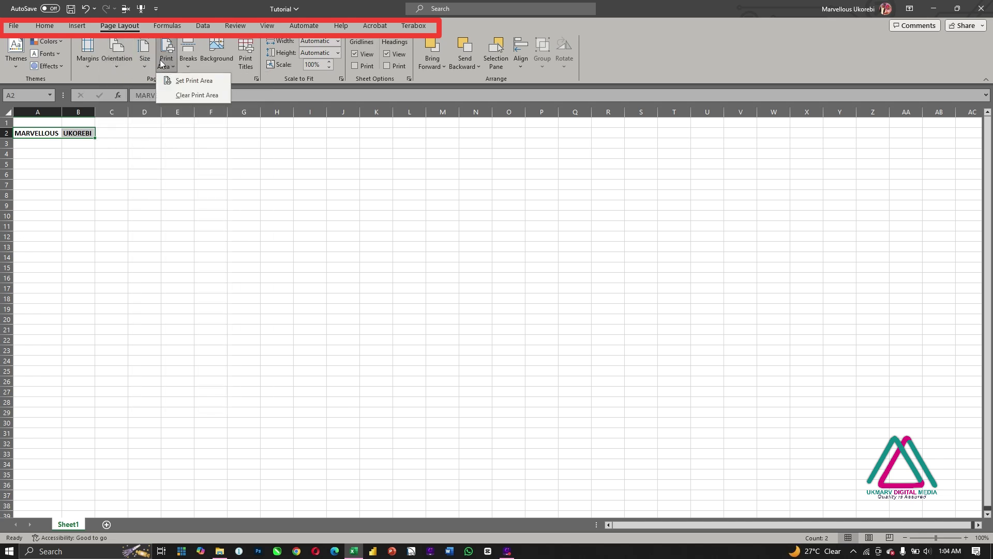
click(681, 46)
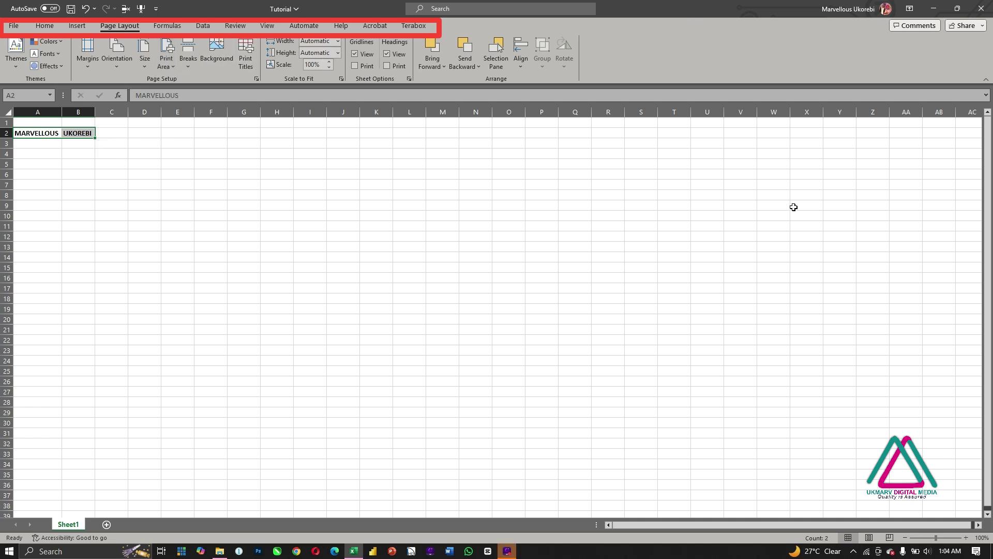
click(174, 29)
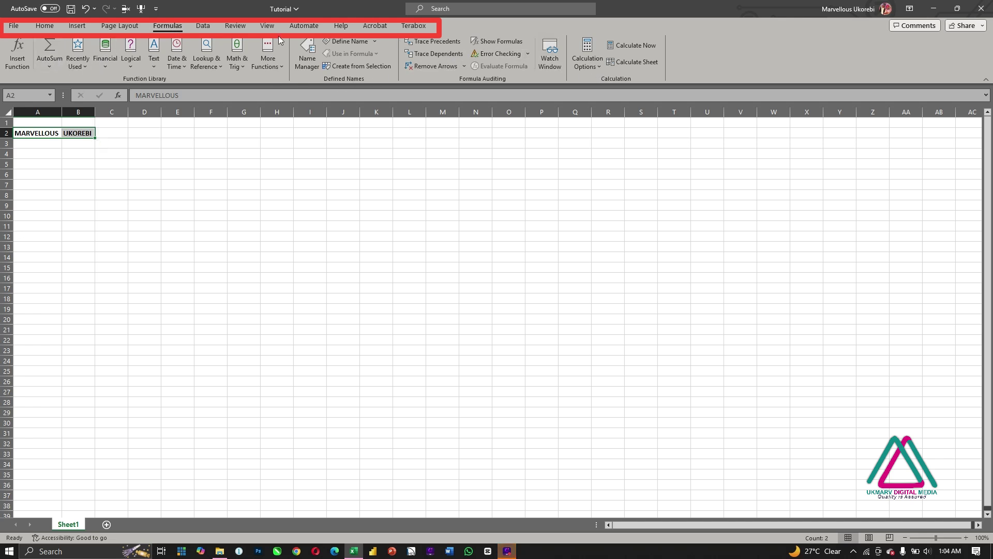
click(201, 25)
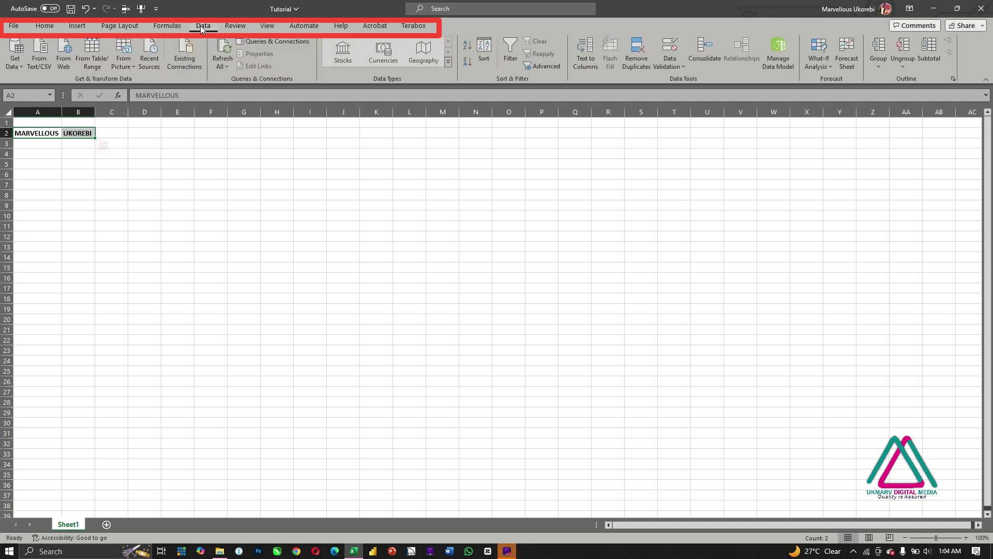
click(234, 26)
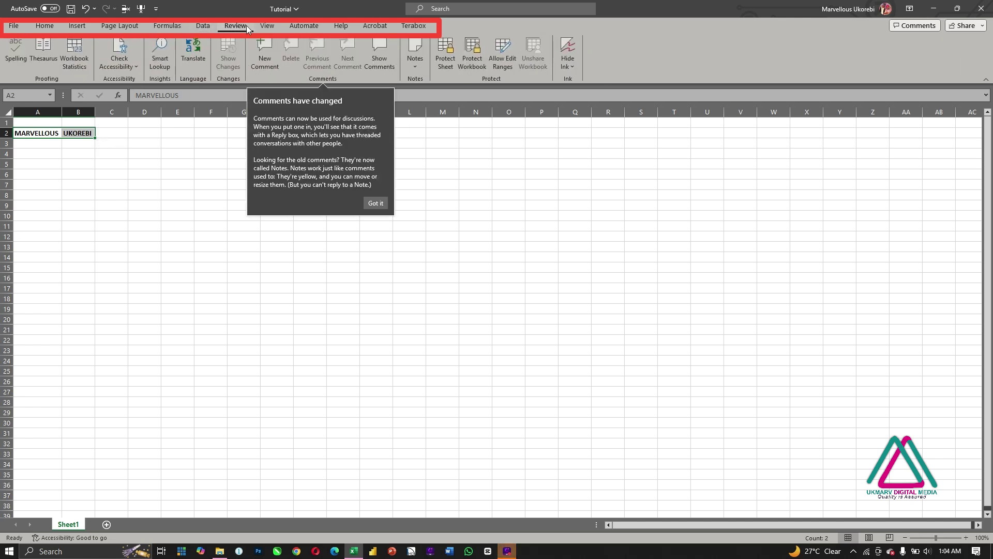
click(273, 27)
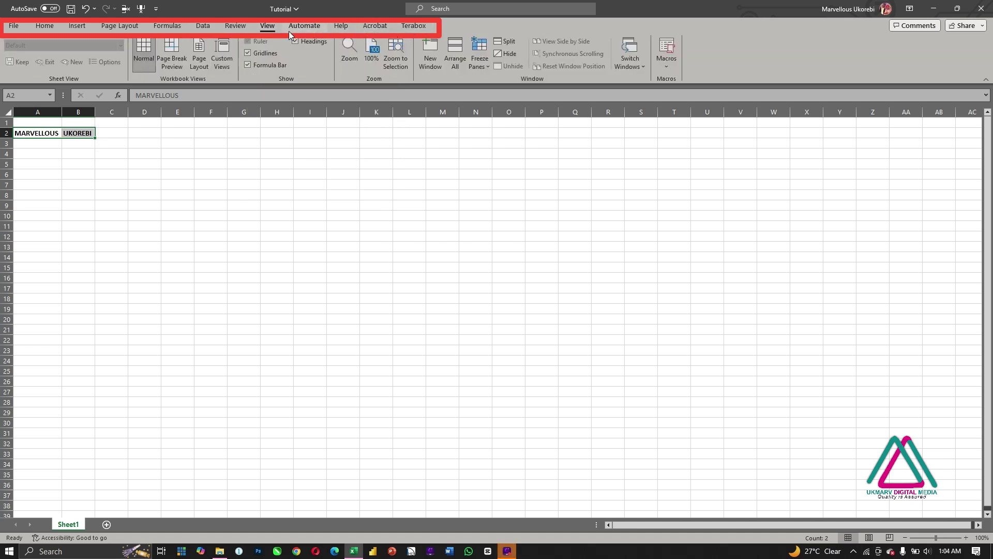
click(342, 27)
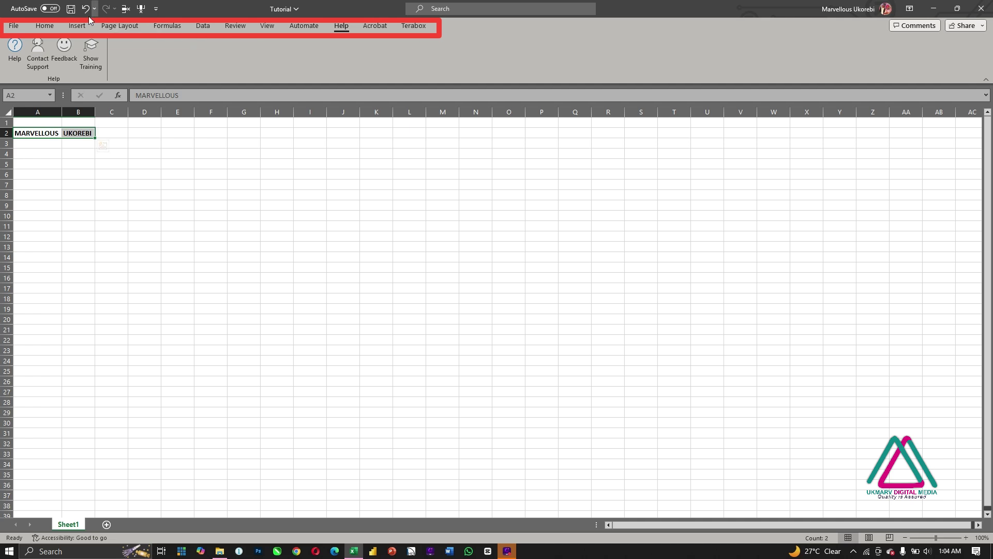
click(43, 27)
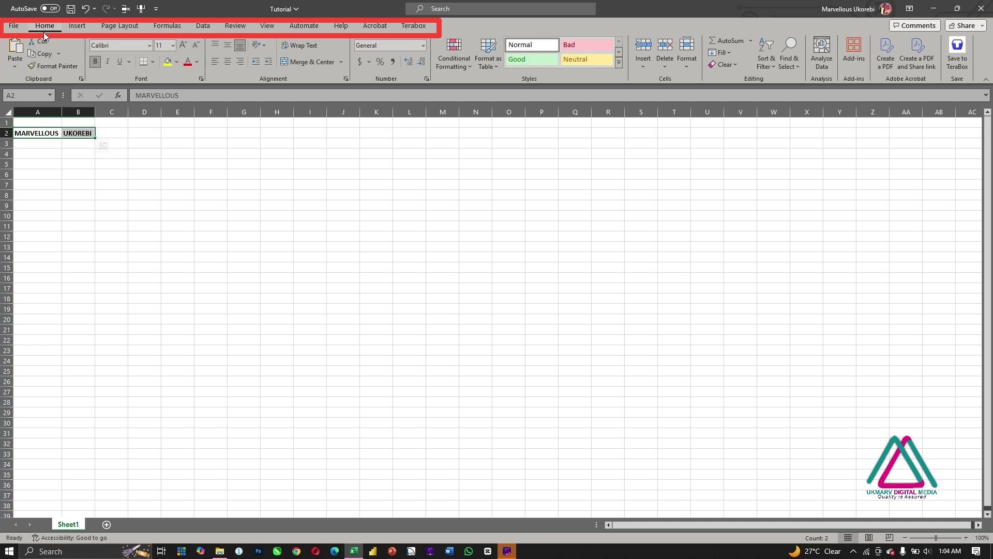
Step: Type CELL into cell F10 and reselect F10 to check the entry
click(77, 200)
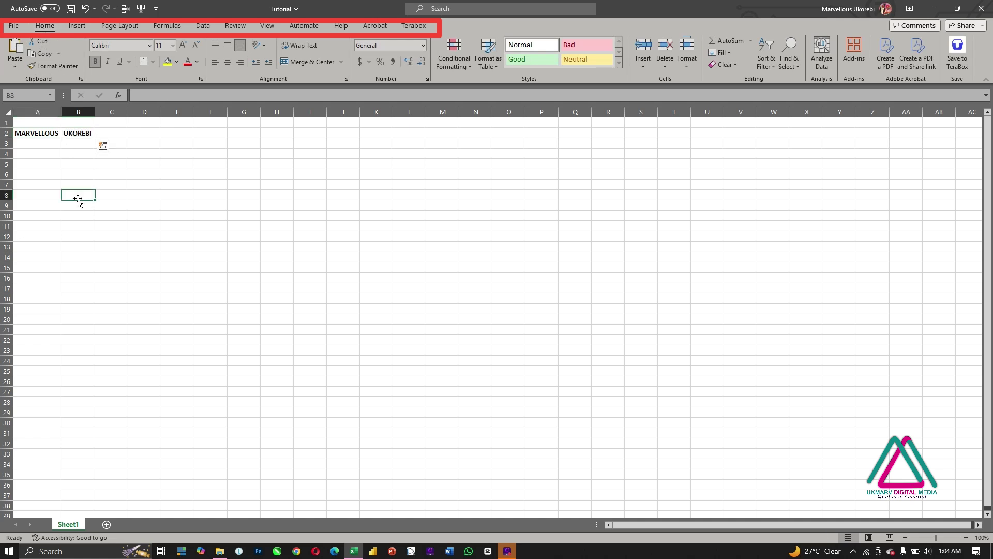
click(119, 196)
click(155, 197)
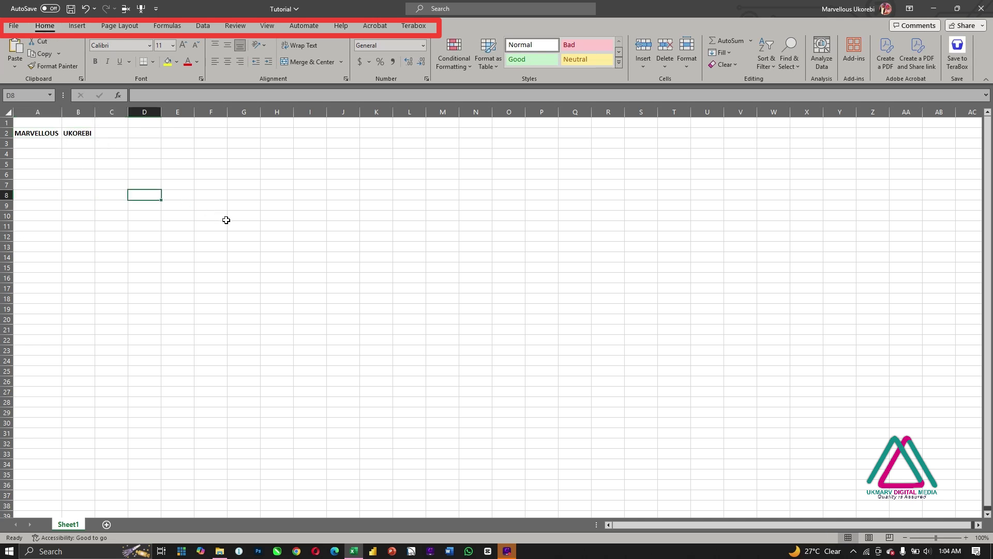
drag(225, 217, 231, 222)
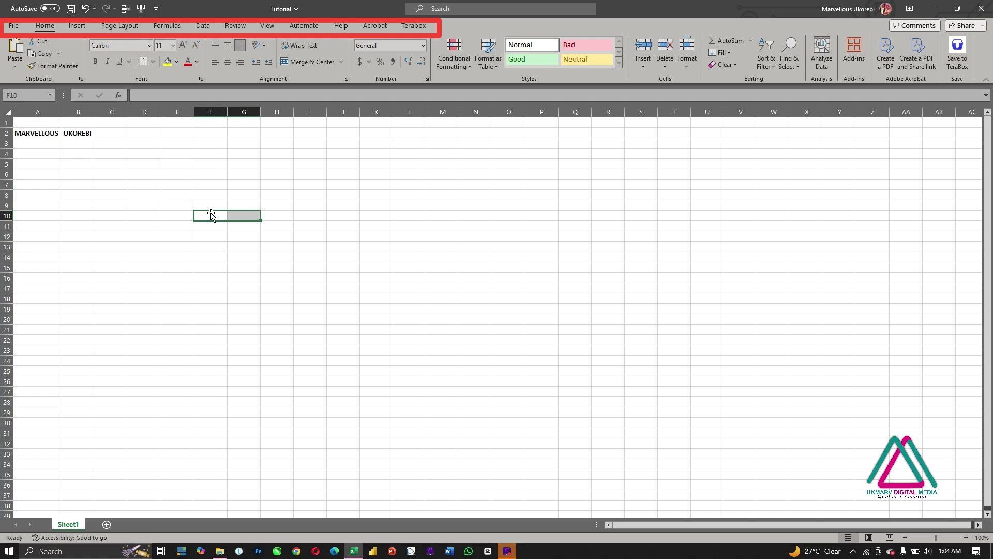
click(209, 214)
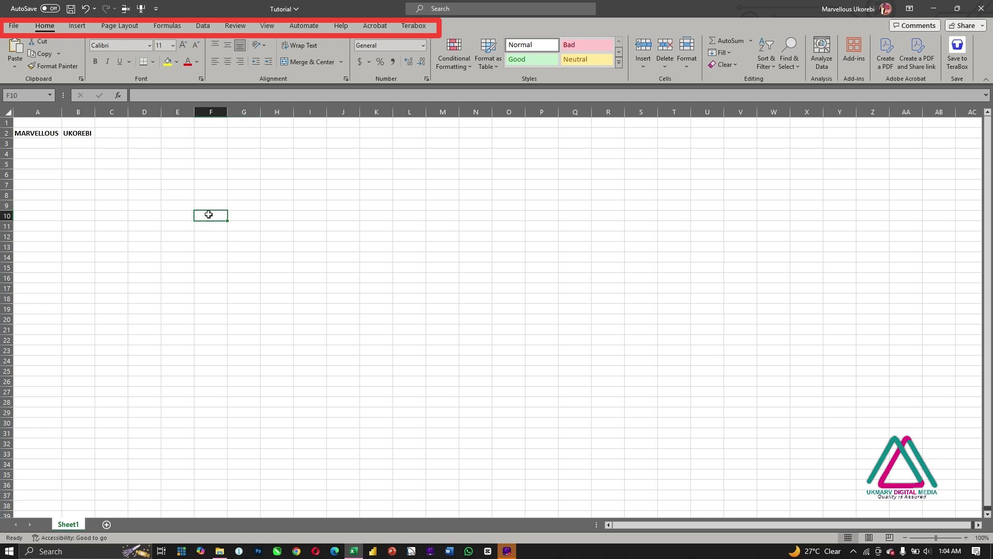
text(CELL)
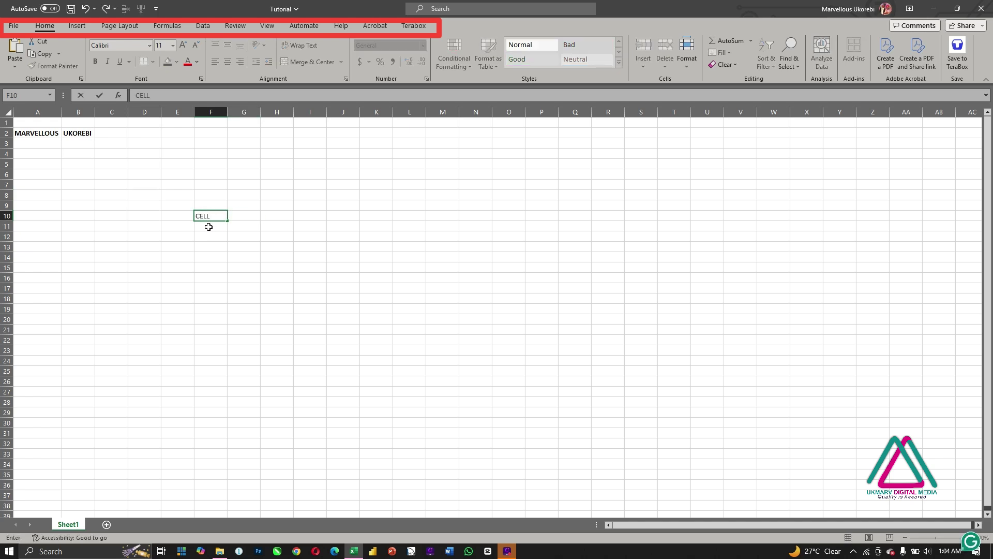
key(Return)
click(205, 216)
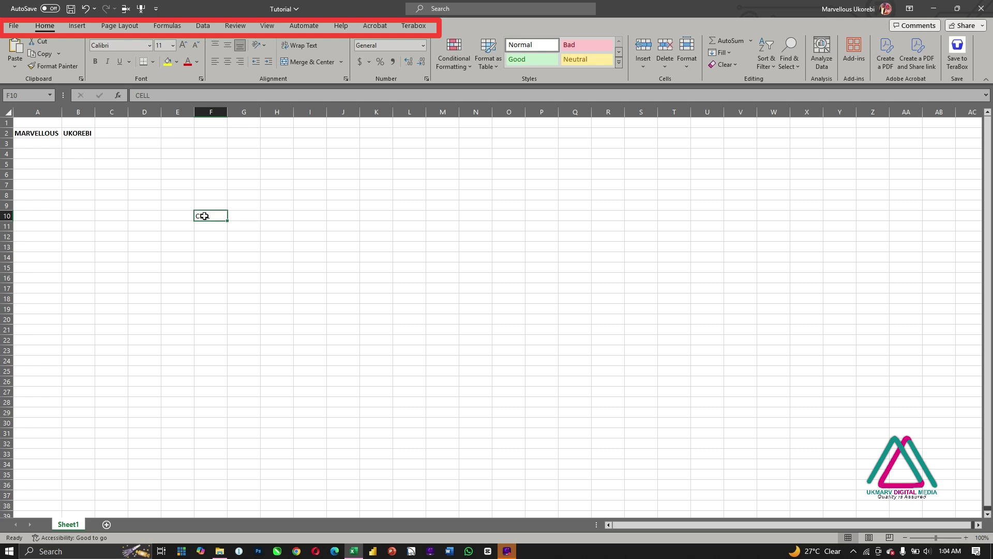